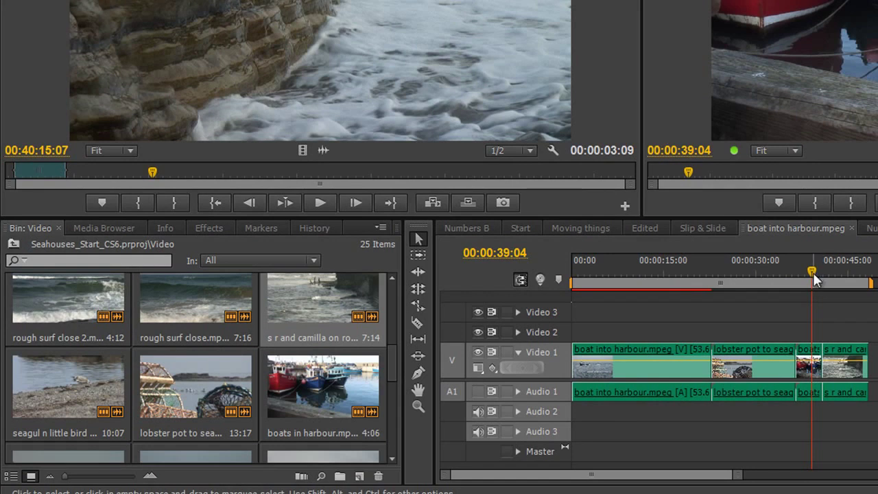
# - Move the playhead back to 00:00:32:00 and preview the waves to beach castle clip
pyautogui.moveTo(812, 272); pyautogui.dragTo(770, 282)
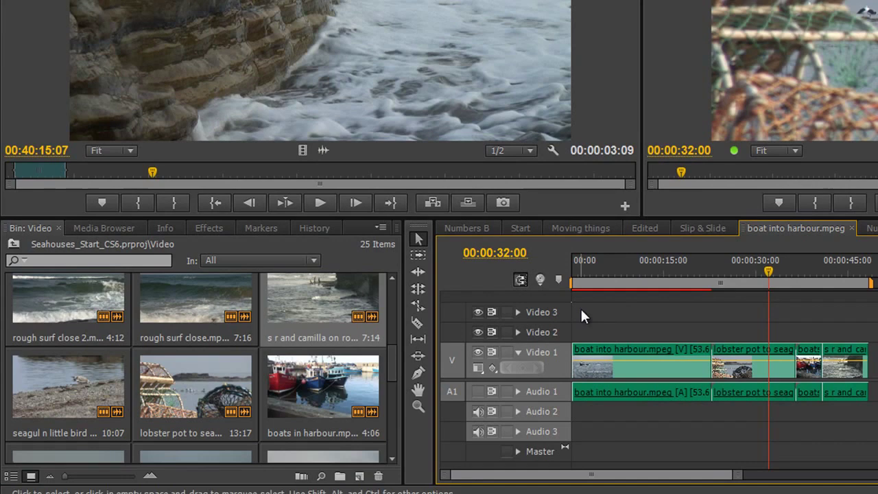
pyautogui.moveTo(392, 362); pyautogui.dragTo(401, 294)
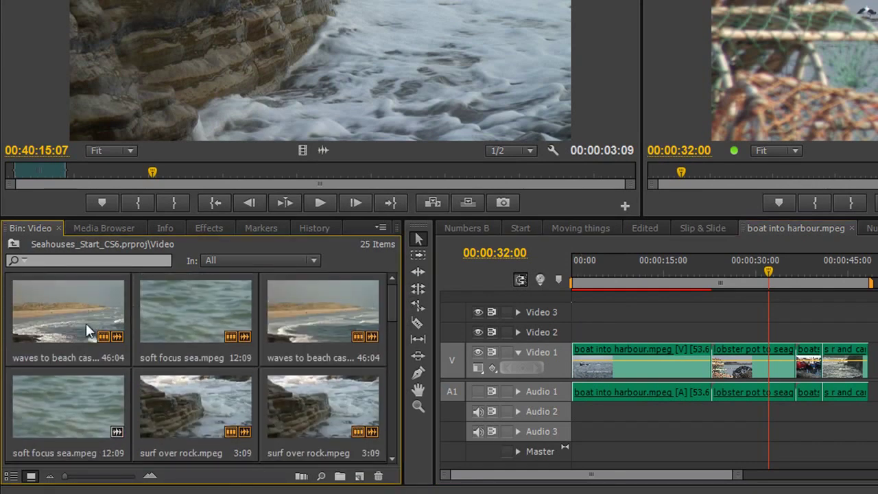
pyautogui.click(56, 317)
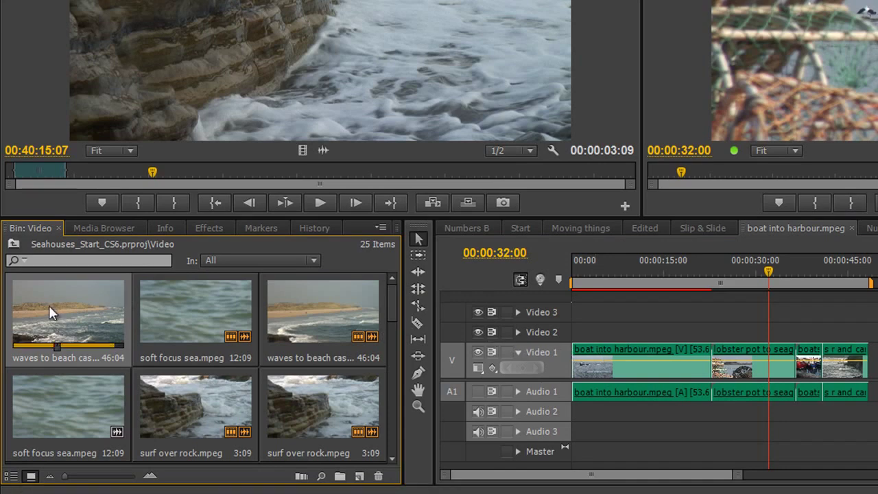
# - Insert-edit the waves to beach castle clip onto Video 1 at about 15 seconds
pyautogui.moveTo(49, 305); pyautogui.dragTo(567, 376)
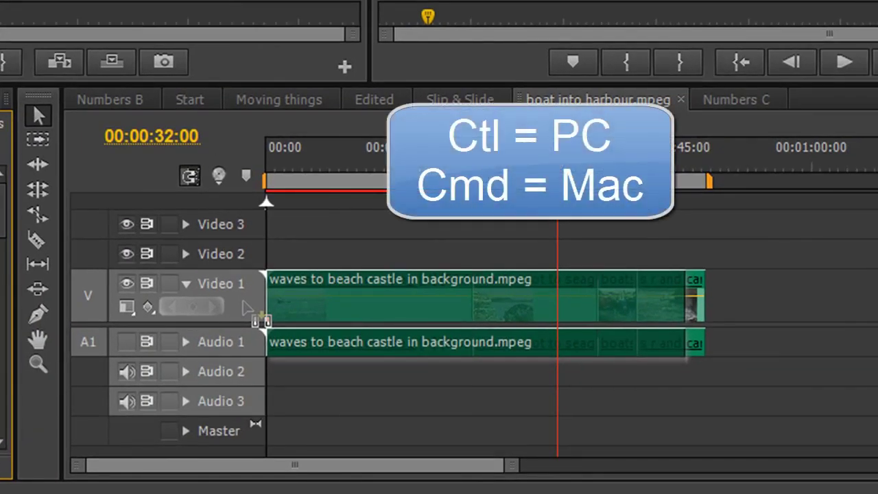
pyautogui.moveTo(261, 320); pyautogui.dragTo(260, 320)
pyautogui.press('ctrl')
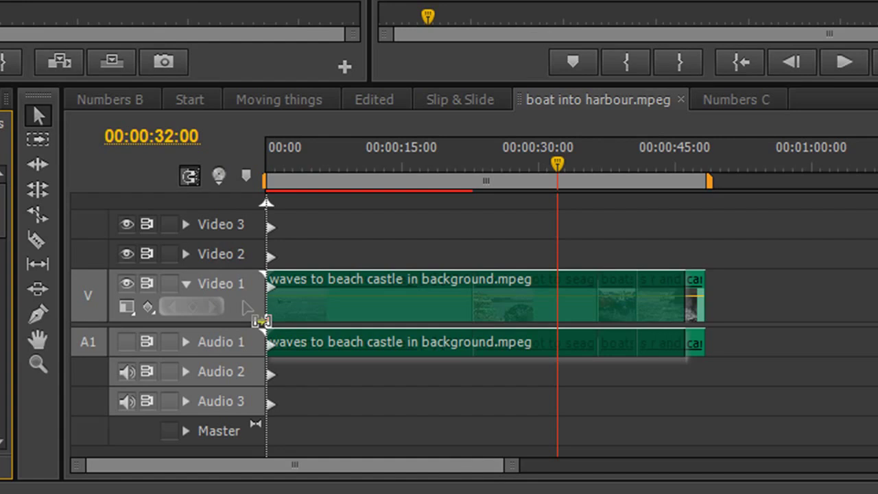
pyautogui.moveTo(244, 303); pyautogui.dragTo(406, 303)
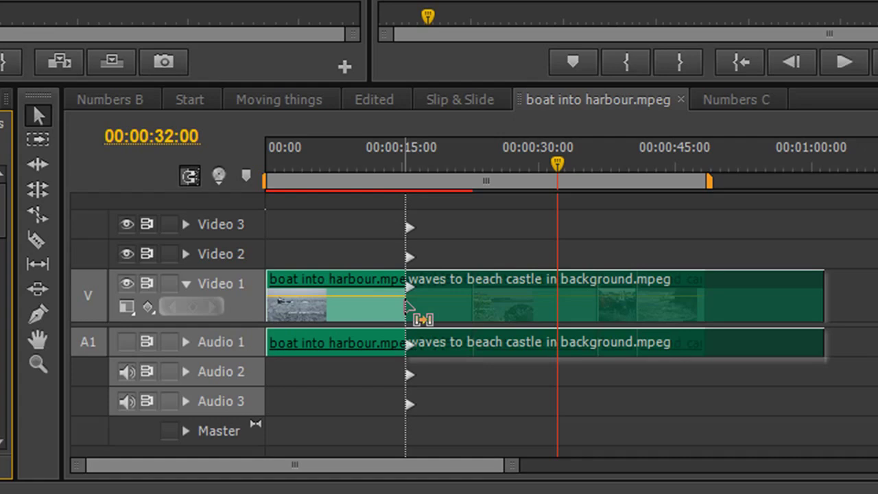
pyautogui.moveTo(406, 303); pyautogui.dragTo(405, 302)
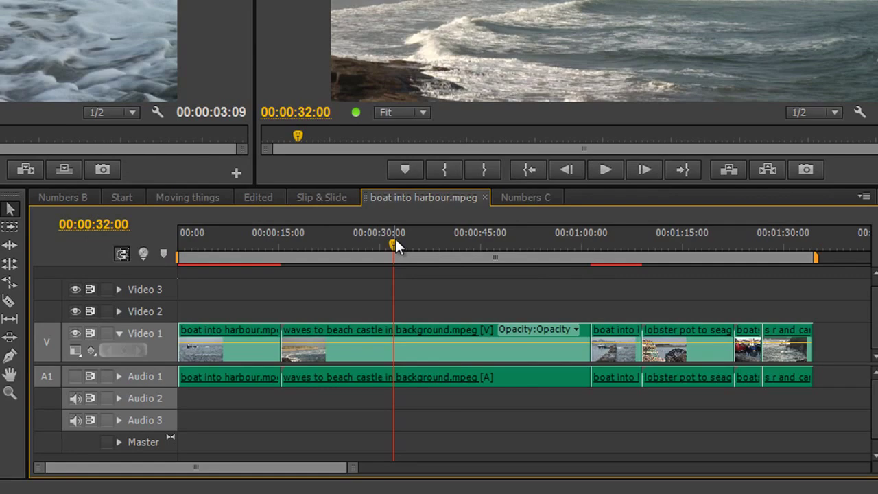
# - Review the insert, park on the later boat clip, and close all Source Monitor clips
pyautogui.moveTo(394, 243); pyautogui.dragTo(691, 300)
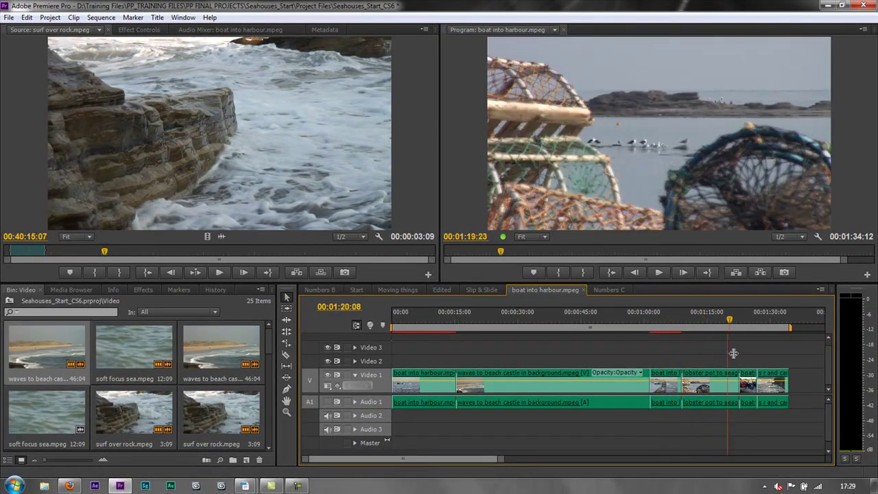
pyautogui.moveTo(733, 353); pyautogui.dragTo(749, 353)
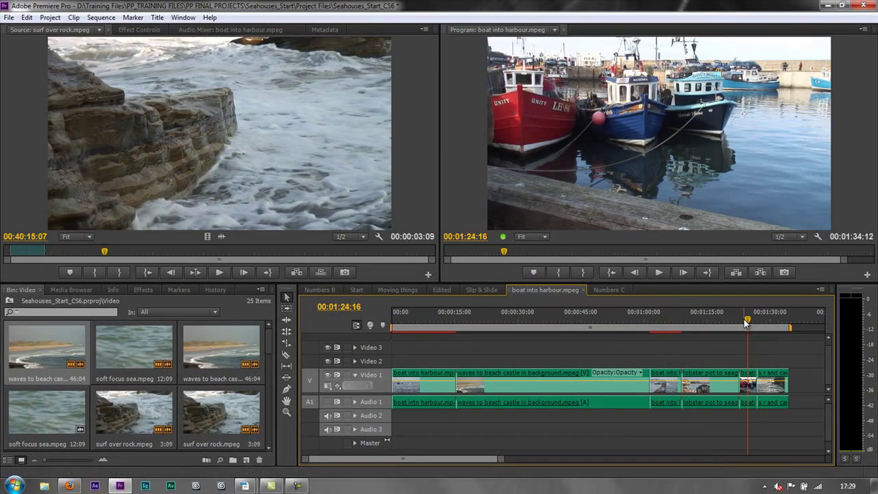
pyautogui.moveTo(743, 319); pyautogui.dragTo(670, 334)
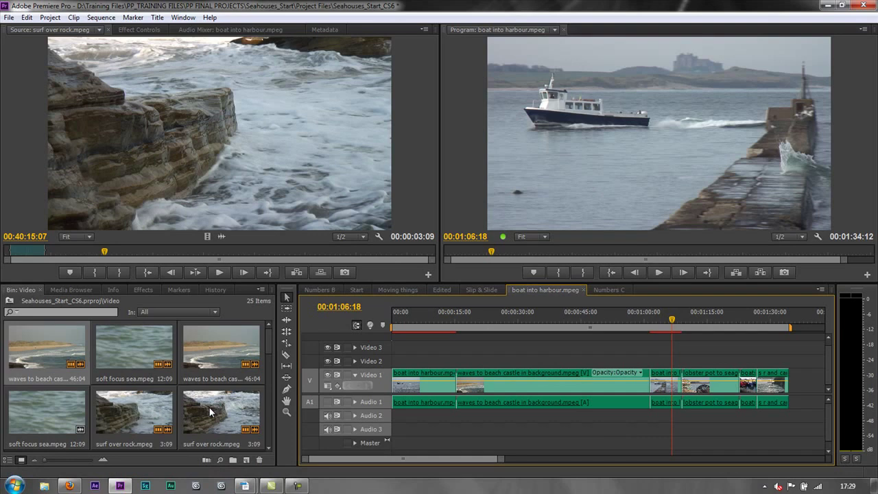
pyautogui.click(99, 29)
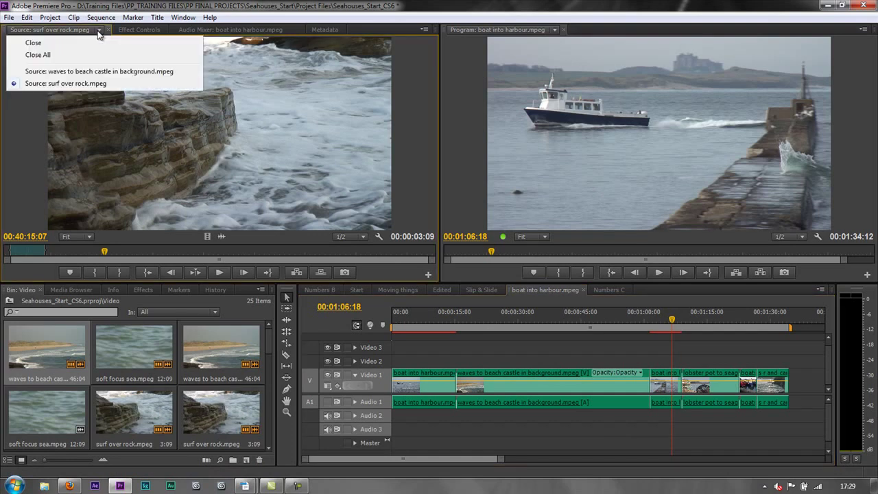
pyautogui.click(38, 55)
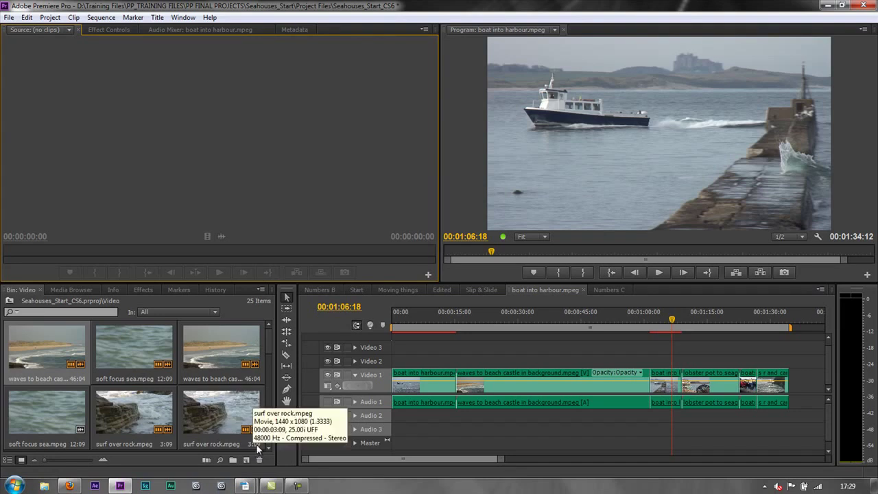
# - Select the later boat into harbour clip and choose surf over rock in the bin
pyautogui.click(661, 380)
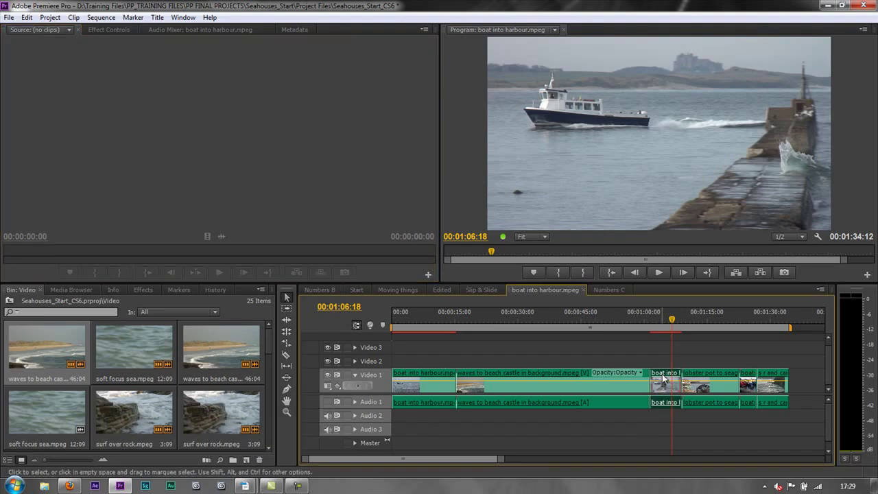
pyautogui.rightClick(663, 377)
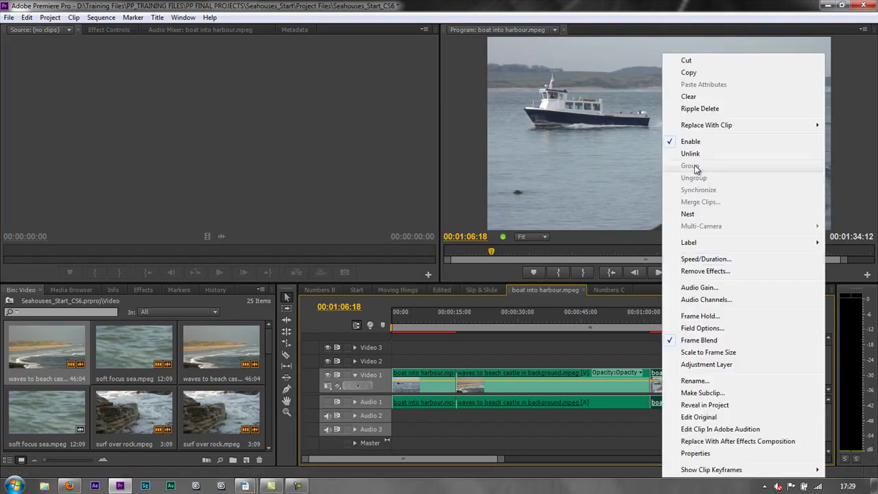
pyautogui.moveTo(701, 130)
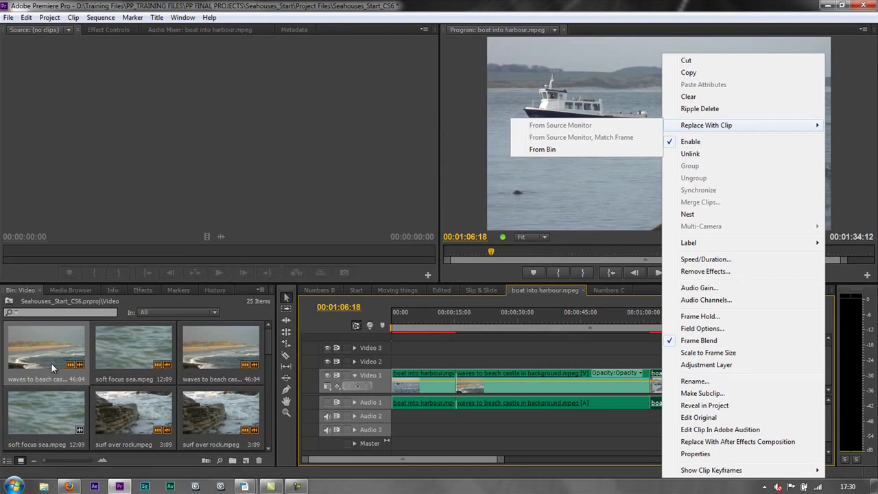
pyautogui.click(216, 431)
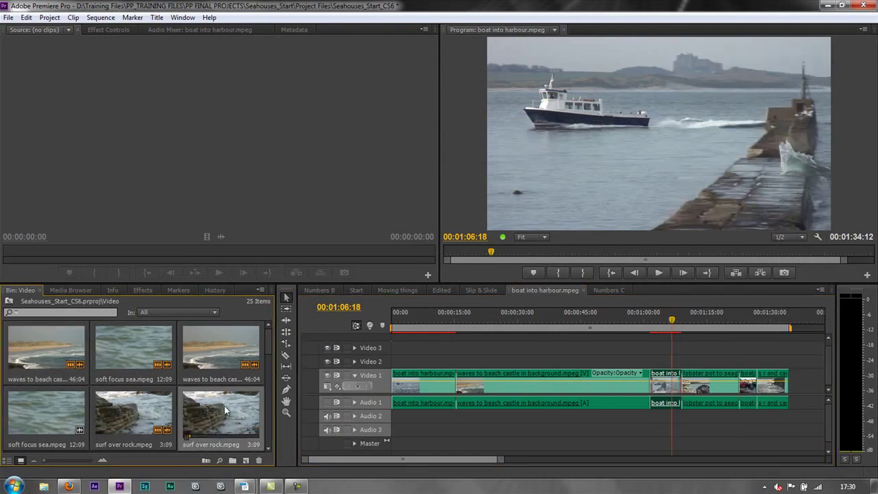
# - Replace the boat into harbour clip with surf over rock from the bin
pyautogui.click(662, 380)
pyautogui.rightClick(662, 377)
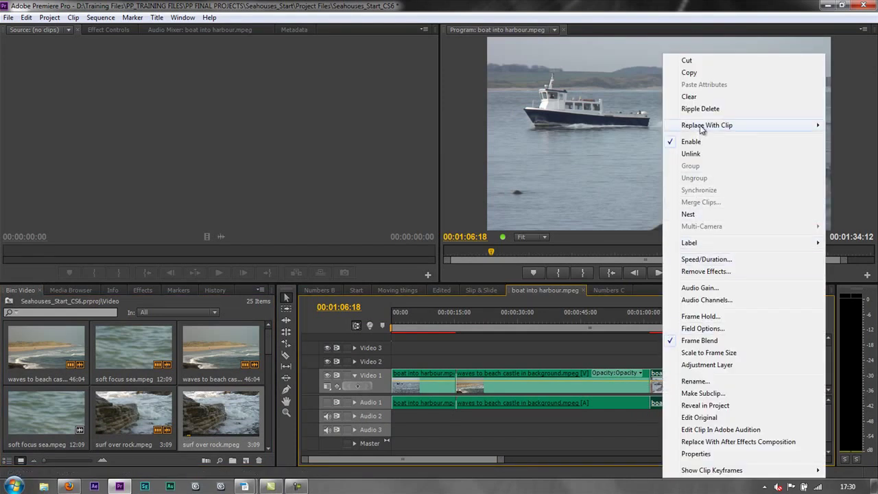
pyautogui.moveTo(703, 128)
pyautogui.click(547, 149)
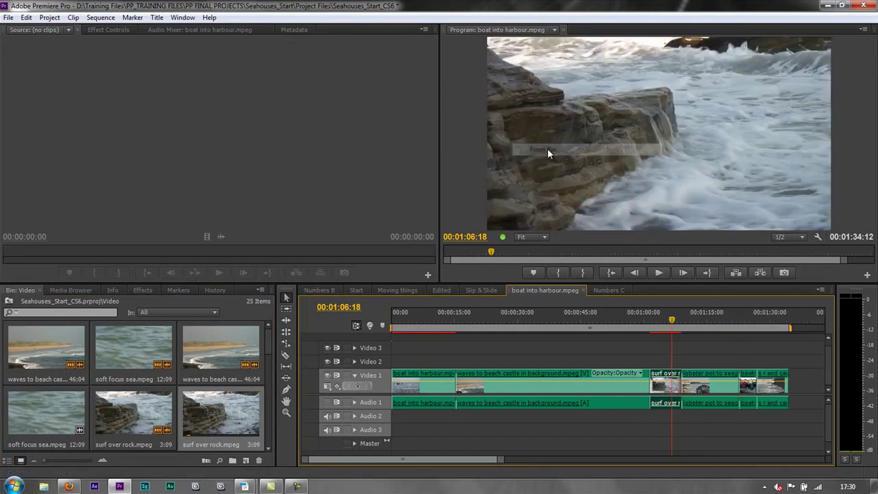
pyautogui.moveTo(672, 321)
pyautogui.mouseDown()
pyautogui.moveTo(656, 322)
pyautogui.moveTo(679, 322)
pyautogui.moveTo(660, 321)
pyautogui.mouseUp()
pyautogui.hotkey('ctrl', 'z')
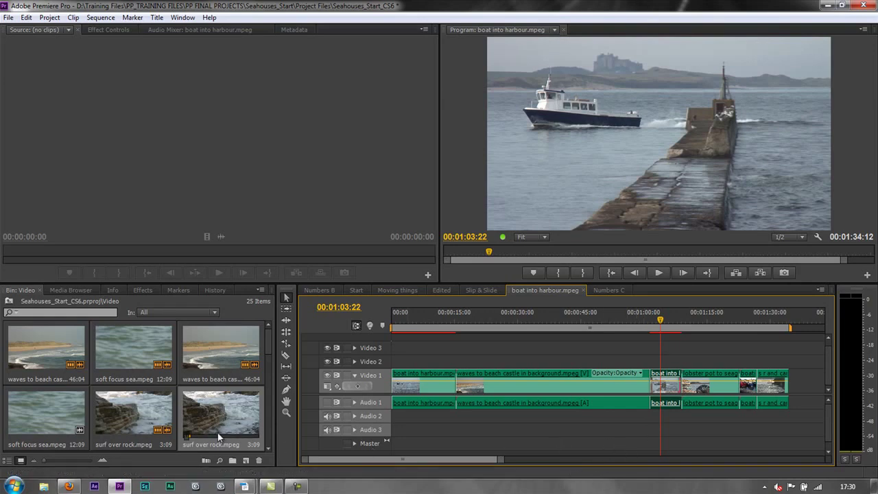
pyautogui.moveTo(224, 416); pyautogui.dragTo(657, 373)
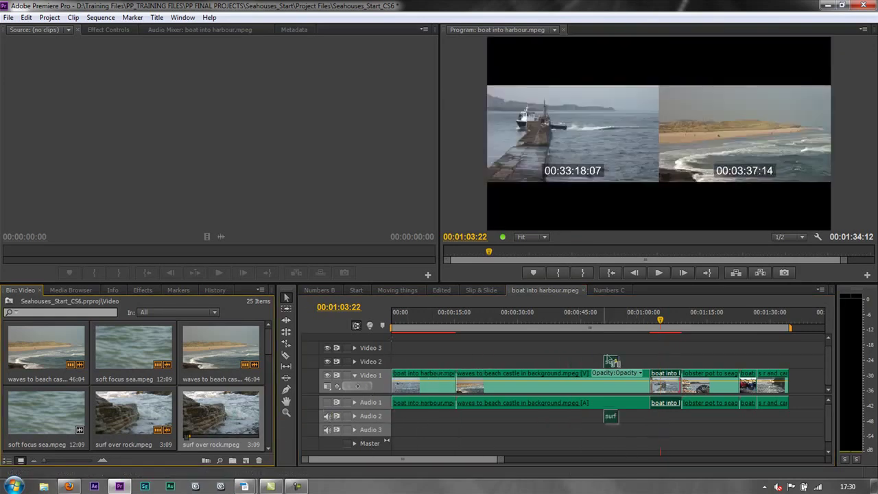
pyautogui.moveTo(594, 336); pyautogui.dragTo(587, 342)
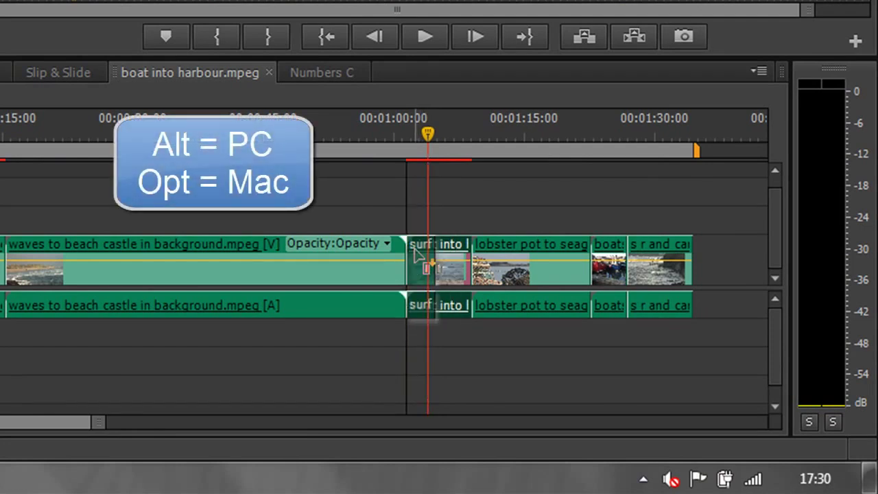
pyautogui.moveTo(417, 254); pyautogui.dragTo(416, 257)
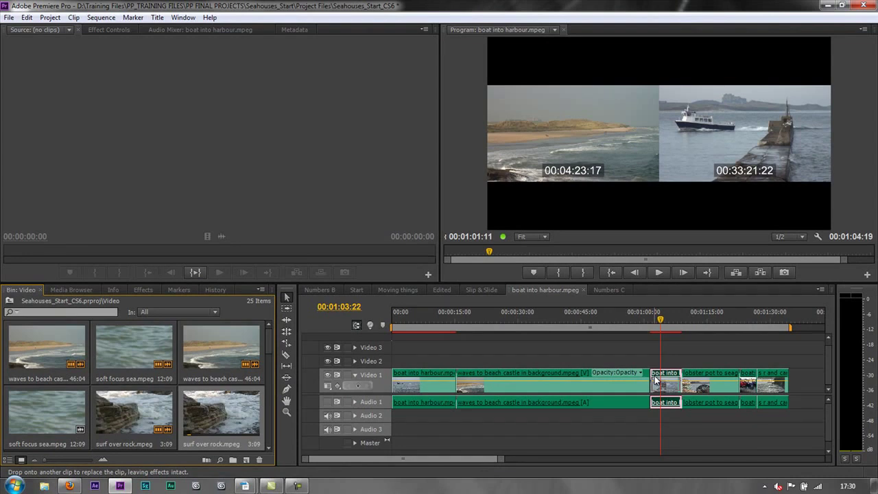
pyautogui.moveTo(654, 377); pyautogui.dragTo(657, 379)
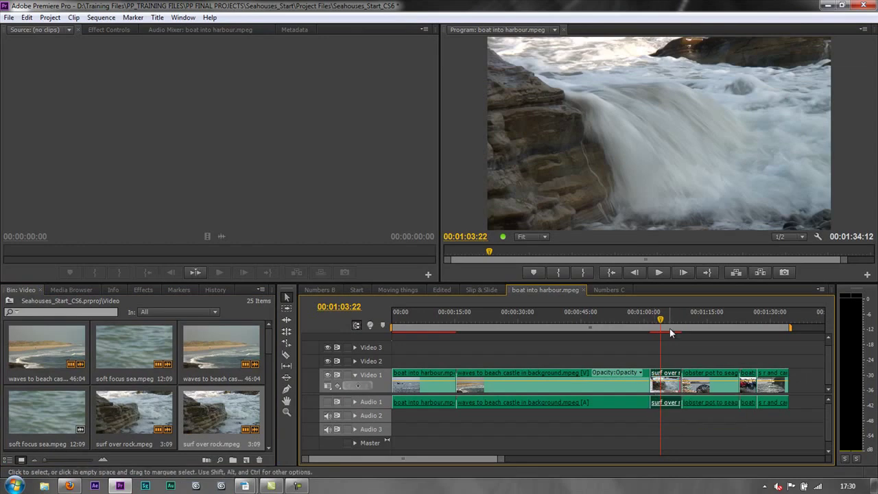
pyautogui.moveTo(662, 328)
pyautogui.mouseDown()
pyautogui.moveTo(652, 329)
pyautogui.moveTo(659, 331)
pyautogui.mouseUp()
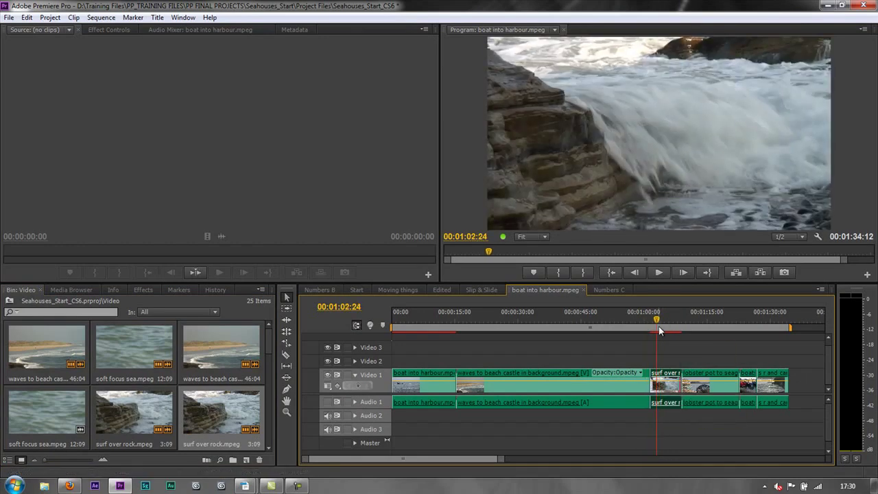
pyautogui.hotkey('ctrl', 'z')
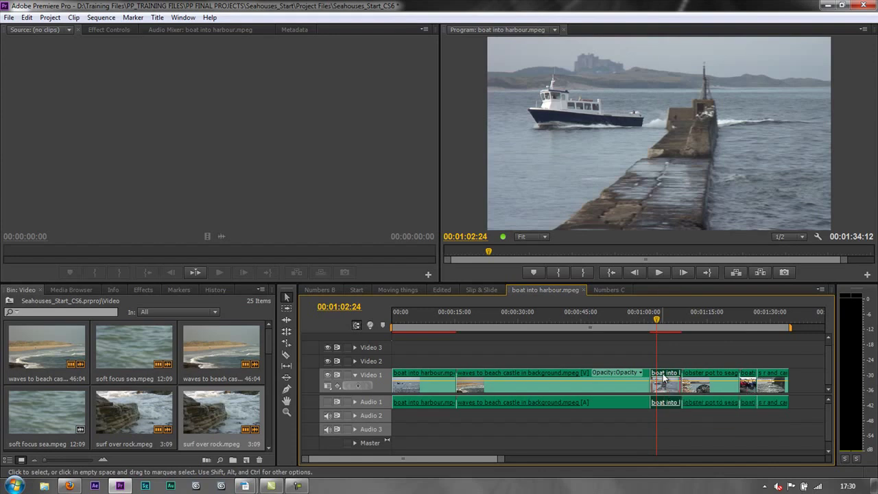
# - Load surf over rock into the Source Monitor
pyautogui.rightClick(664, 376)
pyautogui.moveTo(701, 130)
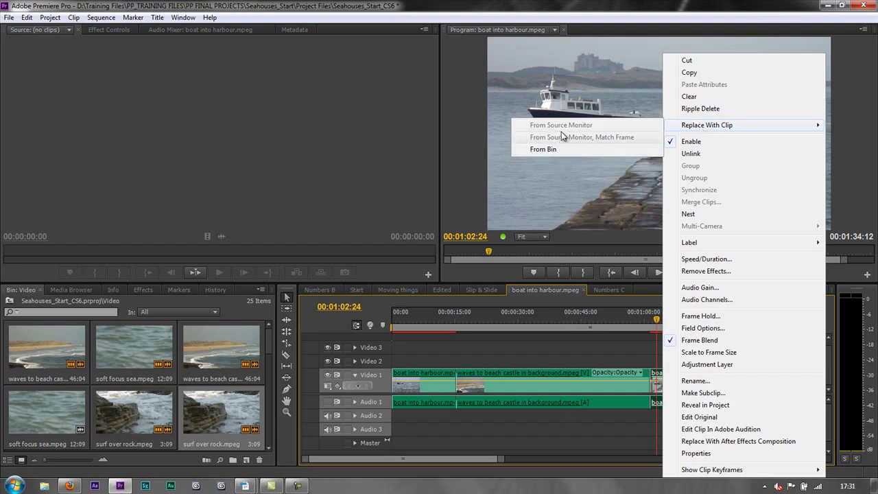
pyautogui.click(494, 424)
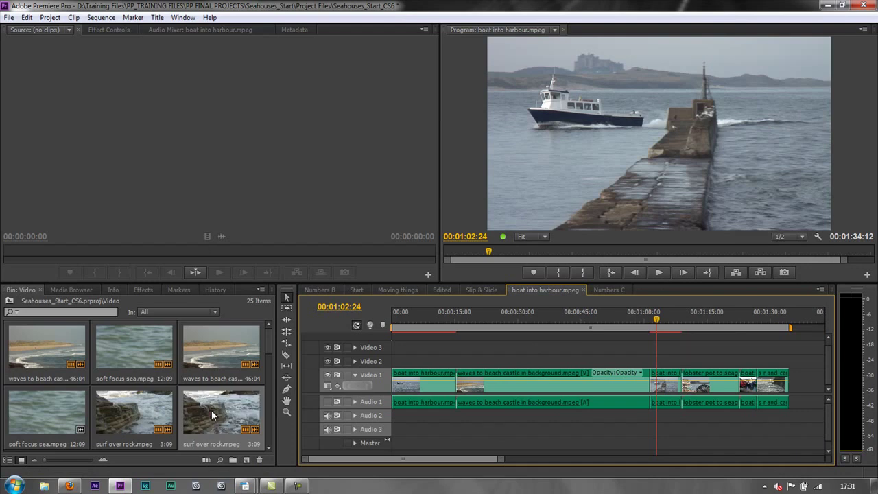
pyautogui.doubleClick(213, 415)
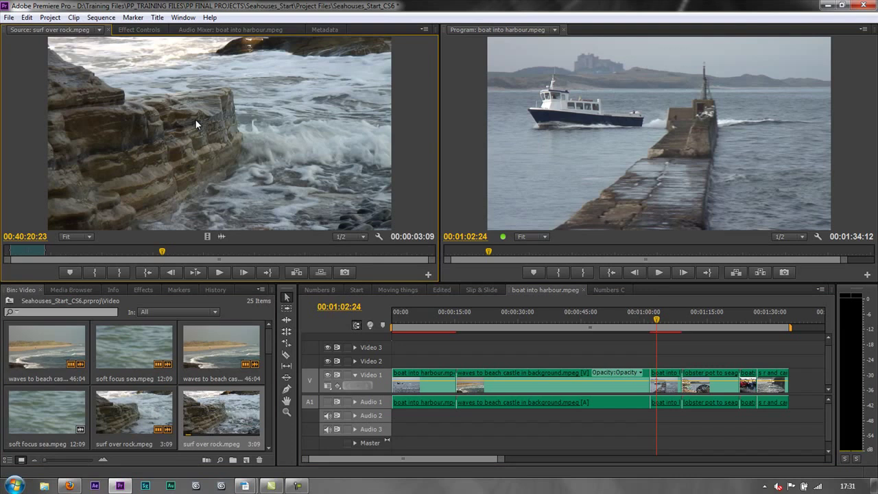
# - Replace the lobster pot to sea clip with the Source Monitor footage and preview it
pyautogui.click(714, 381)
pyautogui.moveTo(658, 322); pyautogui.dragTo(698, 324)
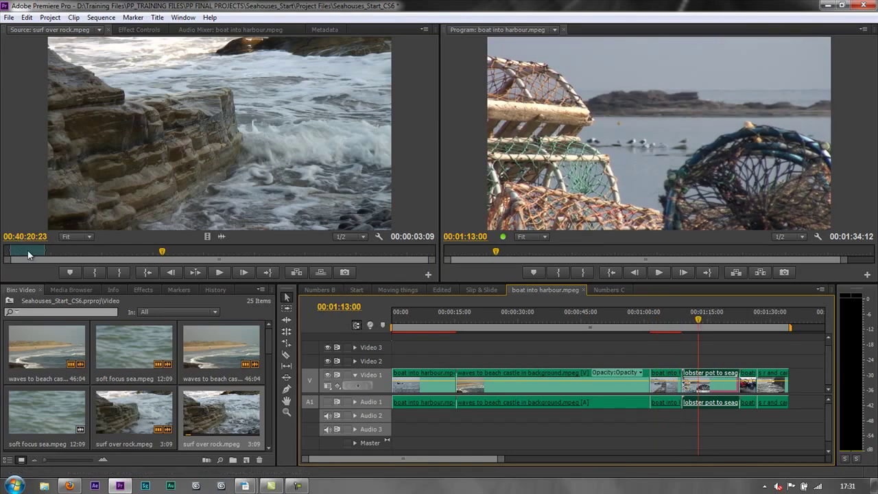
pyautogui.rightClick(705, 377)
pyautogui.moveTo(748, 125)
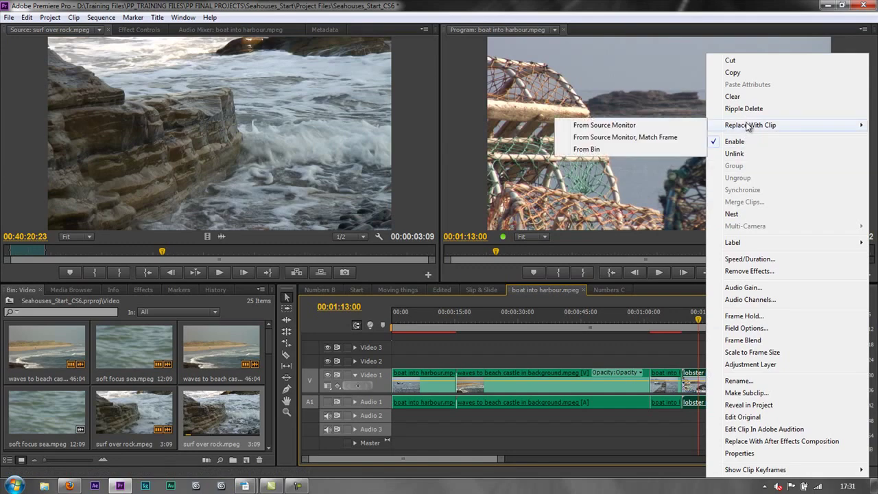
pyautogui.click(607, 127)
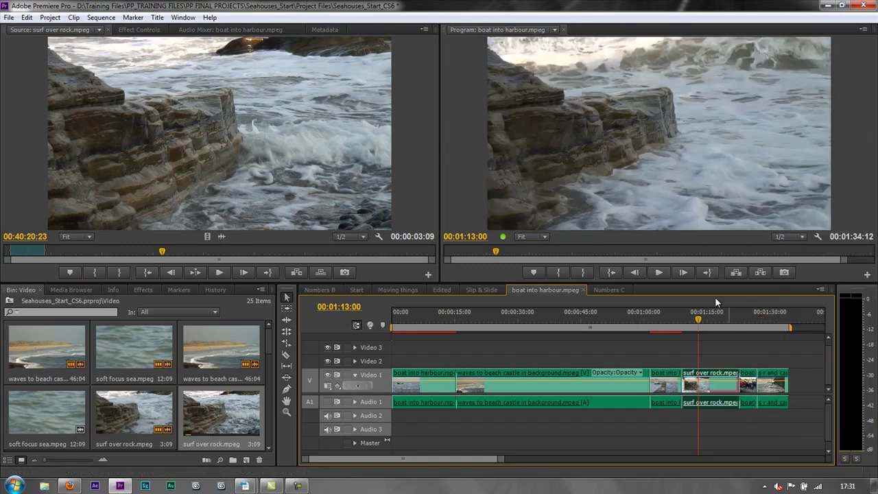
pyautogui.click(688, 323)
pyautogui.moveTo(689, 327); pyautogui.dragTo(702, 340)
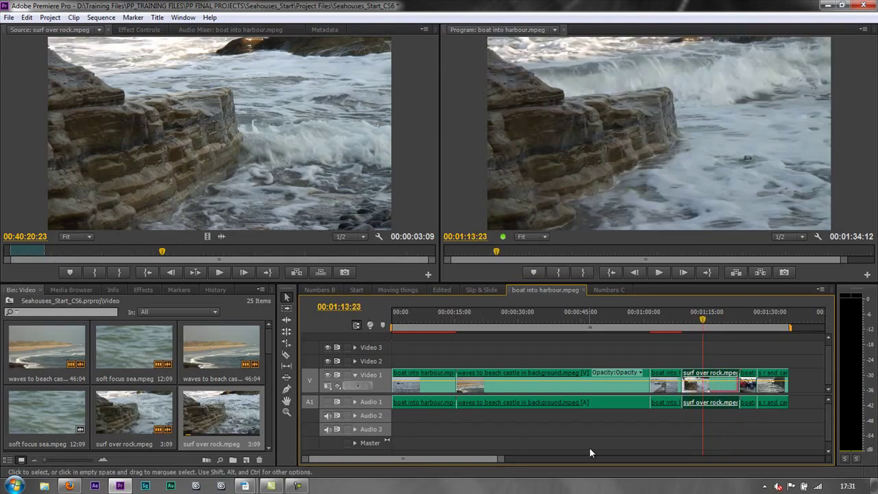
# - Undo the replacement, cue surf over rock earlier, and set the sequence playhead to 01:14:21
pyautogui.hotkey('ctrl', 'z')
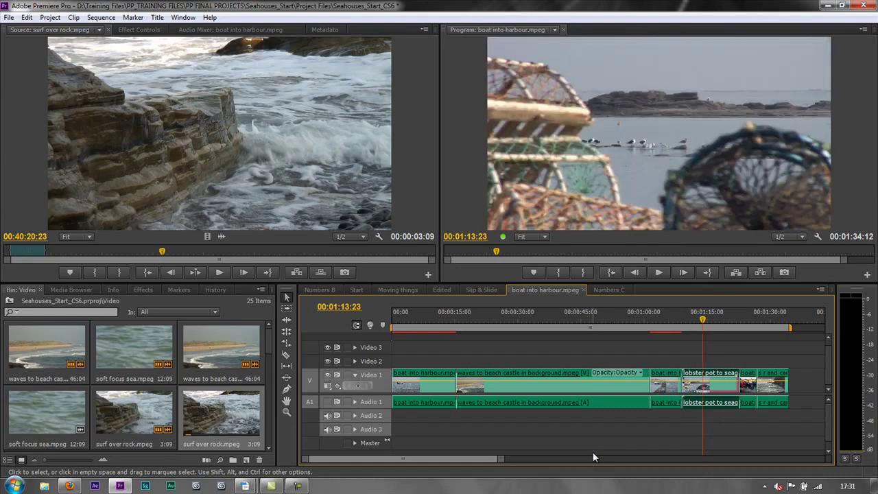
pyautogui.click(707, 325)
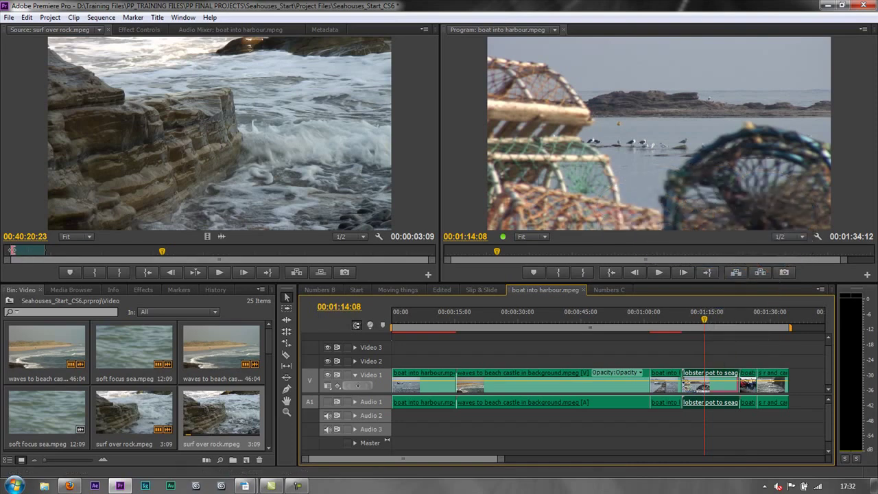
pyautogui.moveTo(162, 251); pyautogui.dragTo(16, 263)
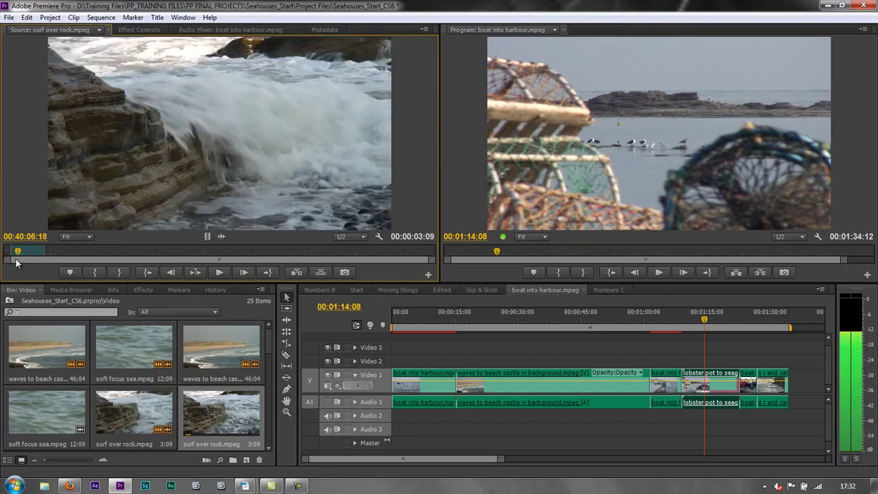
pyautogui.click(708, 327)
pyautogui.moveTo(706, 326); pyautogui.dragTo(709, 327)
# - Try a Match Frame replacement of the lobster pot clip and dismiss the head-material error
pyautogui.rightClick(717, 378)
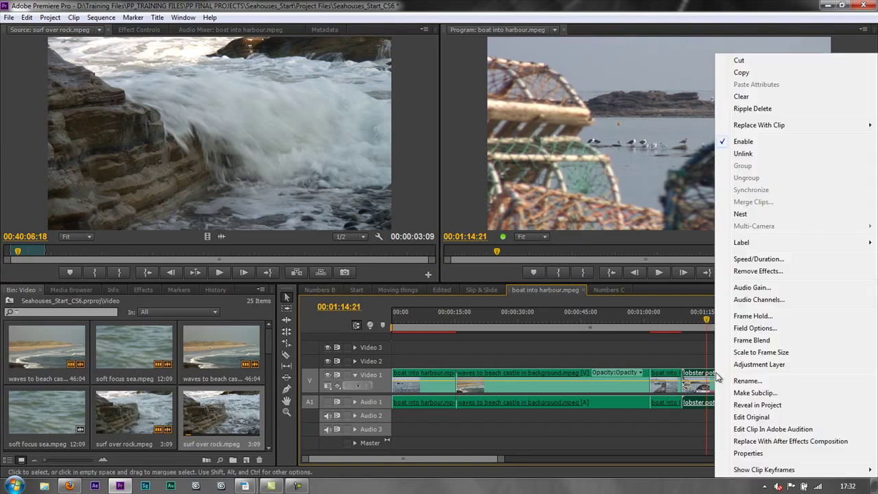
pyautogui.moveTo(762, 127)
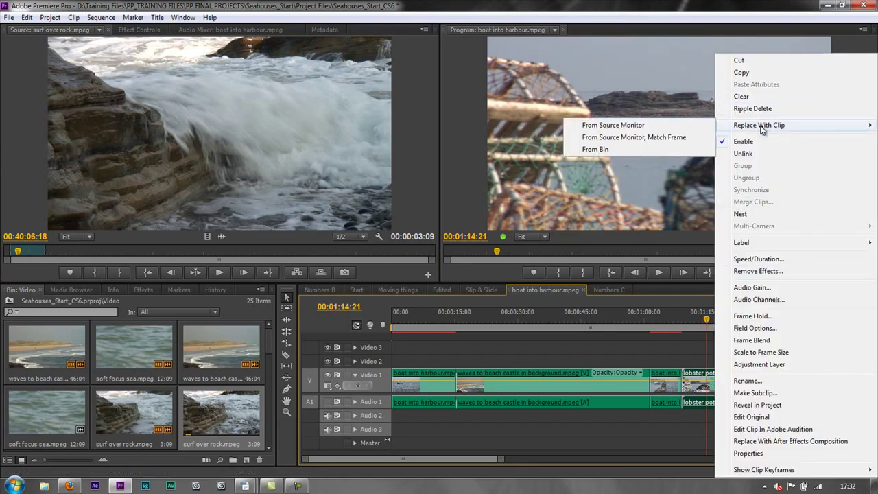
pyautogui.click(615, 138)
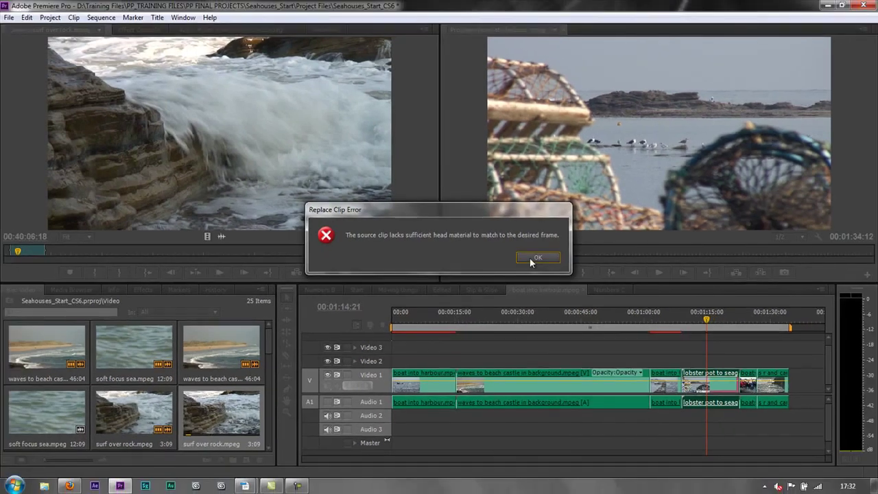
pyautogui.click(678, 293)
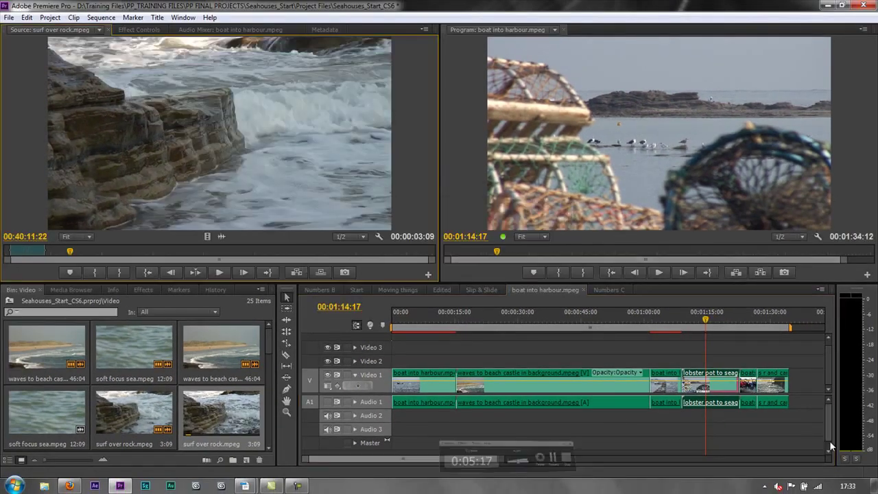
# - Set the sequence playhead to 00:01:14:24 and cue surf over rock to 00:40:28:20
pyautogui.click(706, 319)
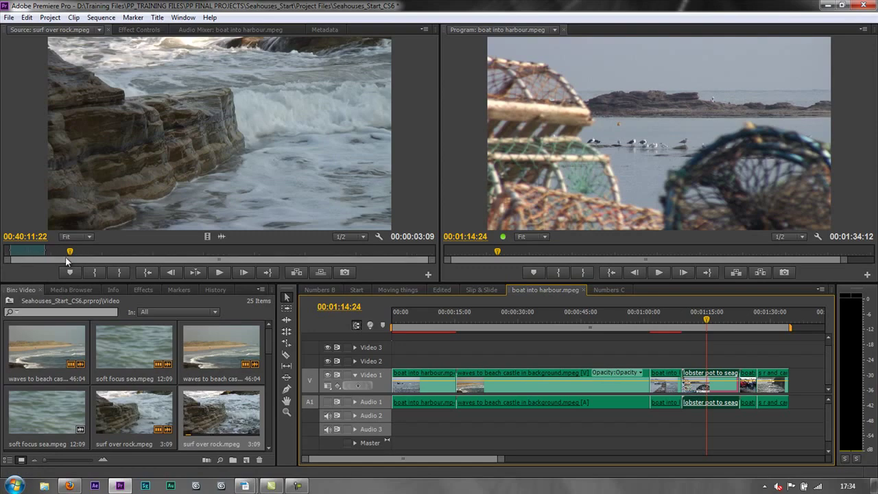
pyautogui.moveTo(69, 251); pyautogui.dragTo(242, 255)
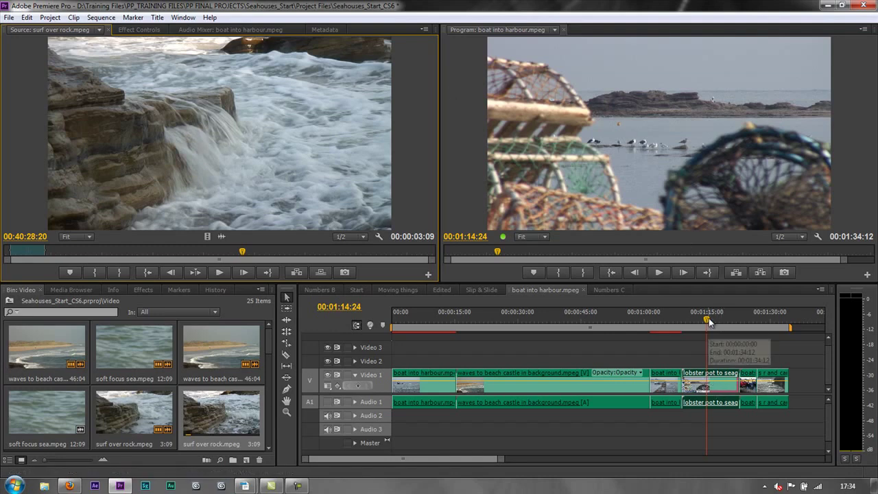
# - Replace the lobster pot clip with surf over rock using From Source Monitor, Match Frame
pyautogui.rightClick(706, 373)
pyautogui.moveTo(765, 127)
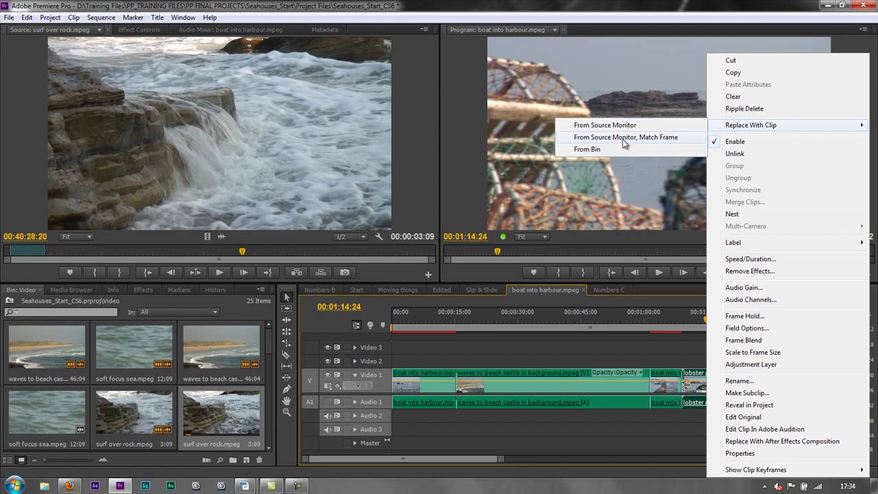
pyautogui.click(661, 140)
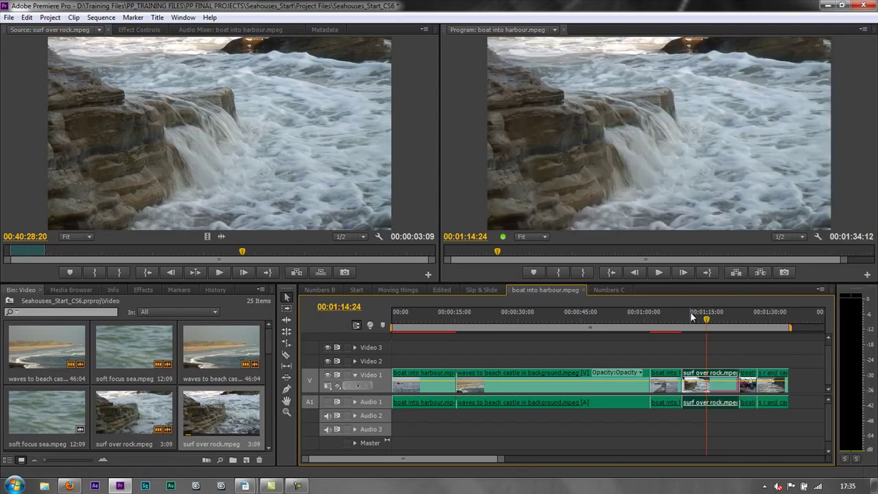